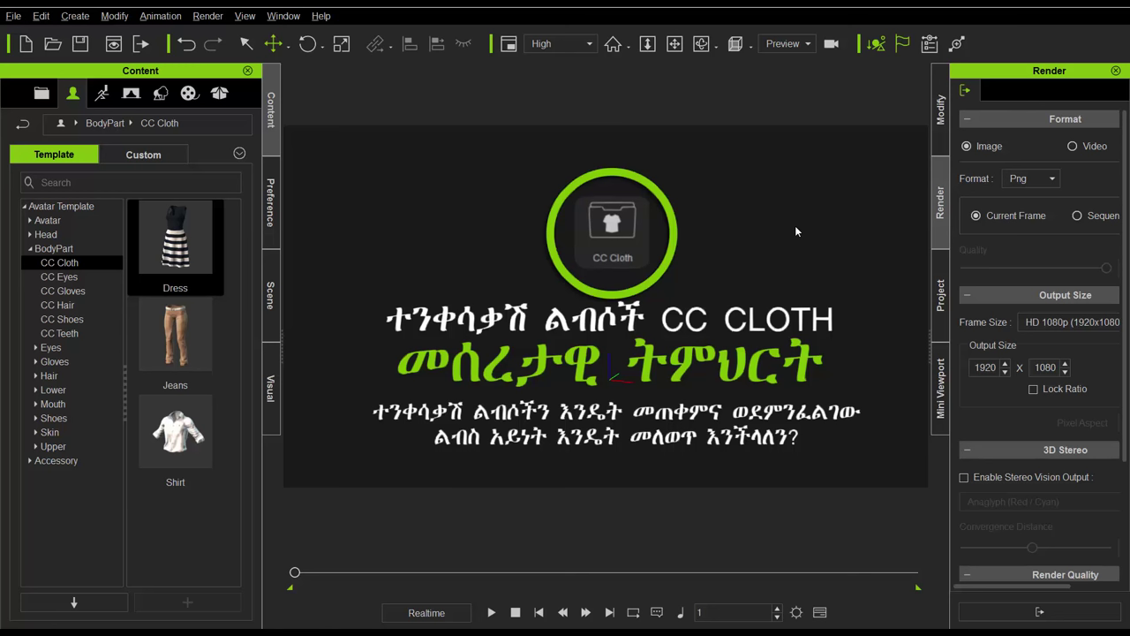
Step: Browse the CC Cloth templates under BodyPart in the avatar content library
left_click(67, 248)
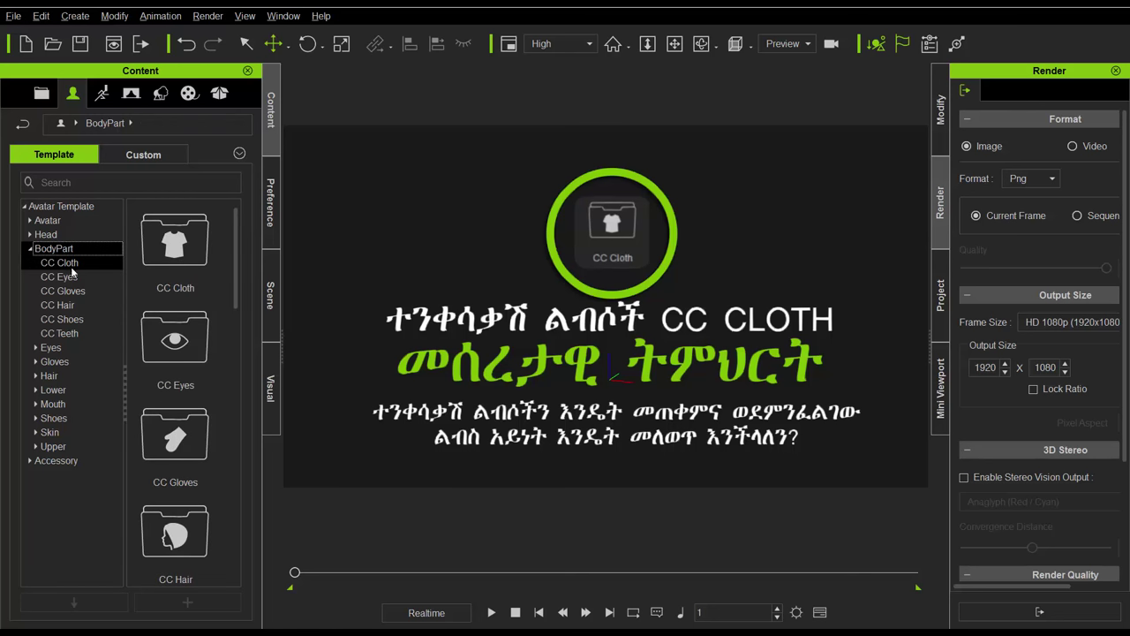
left_click(66, 265)
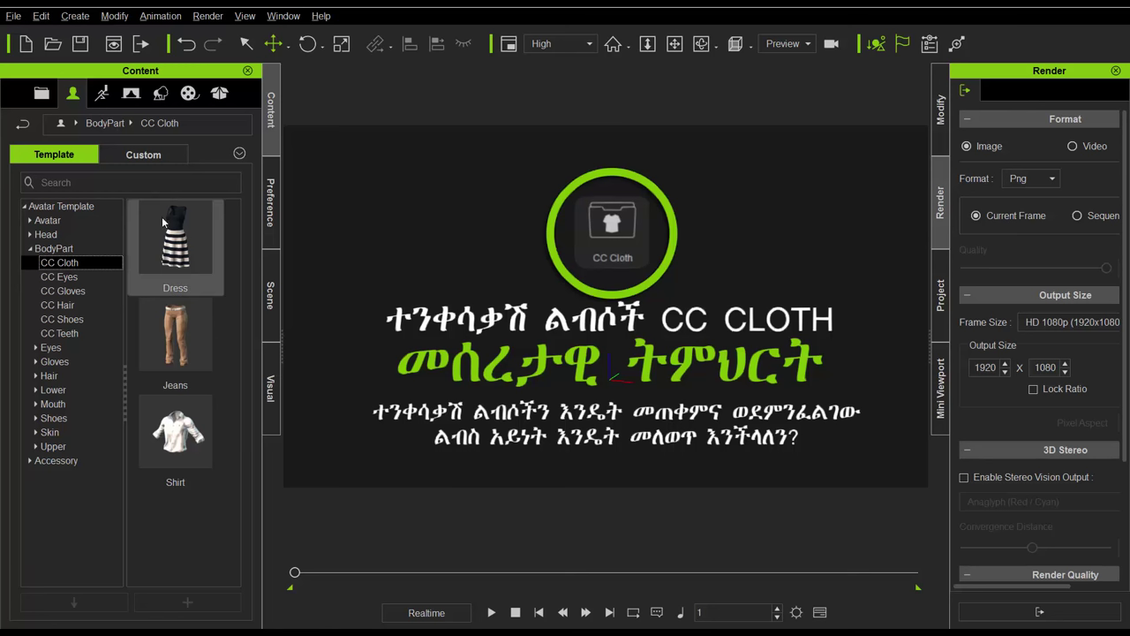
double_click(146, 264)
left_click(597, 346)
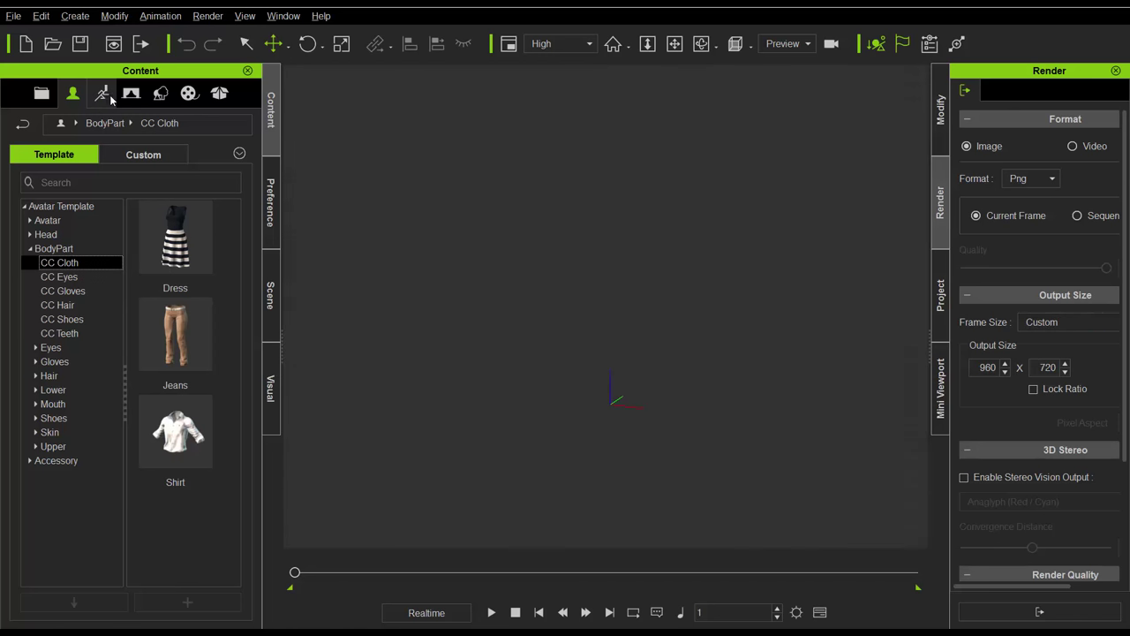
Step: Add the Natalie avatar from the 00_CC Character folder to the scene and frame her in the view
left_click(48, 224)
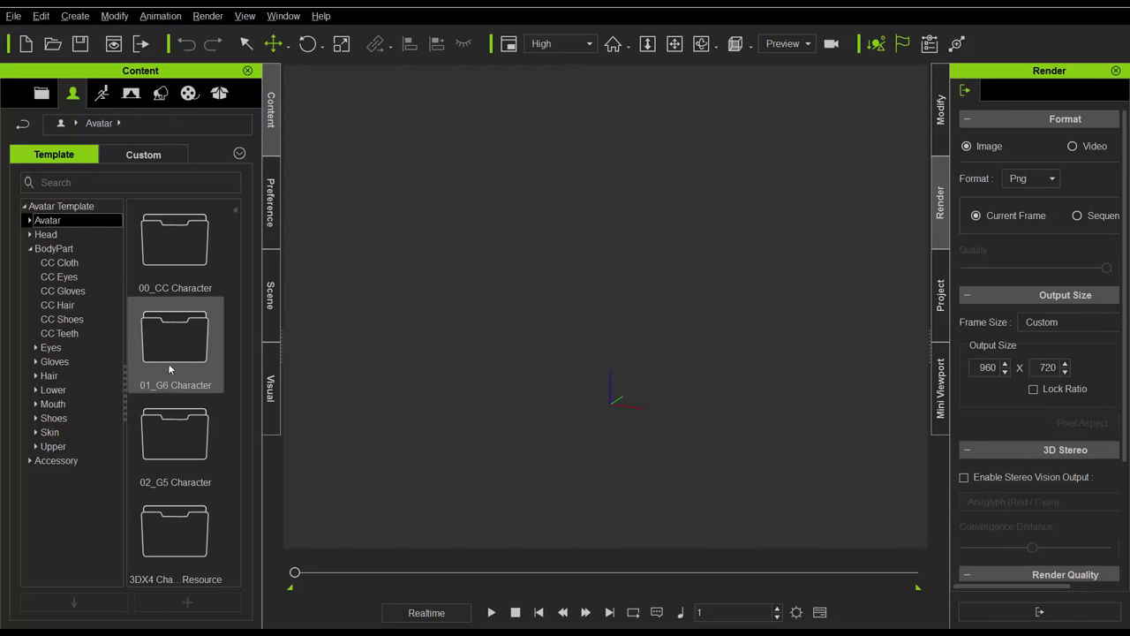
double_click(174, 238)
left_click_drag(174, 342, 514, 314)
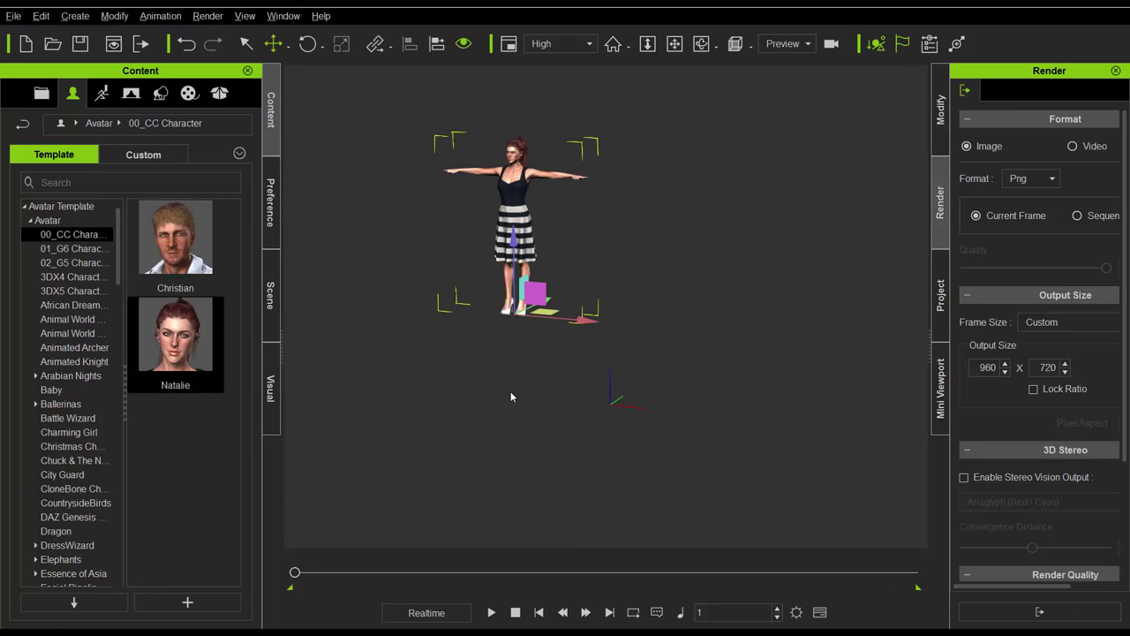
key("f")
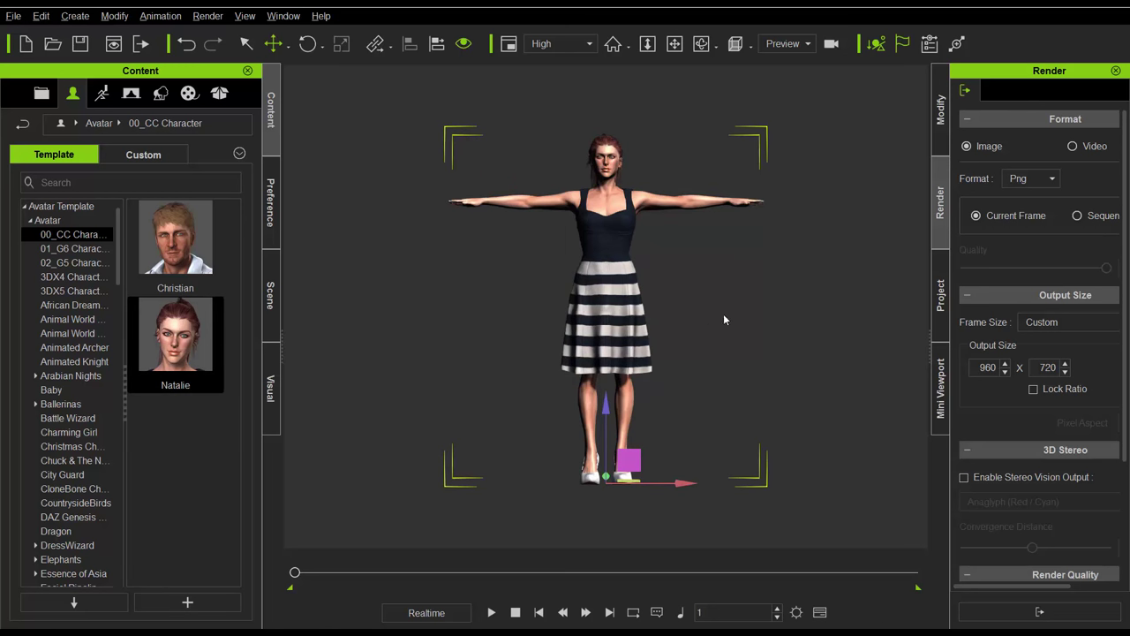
Step: Look through the CC Cloth clothing templates and the 2D Background stage templates, including the Area 51 folder
left_click(31, 225)
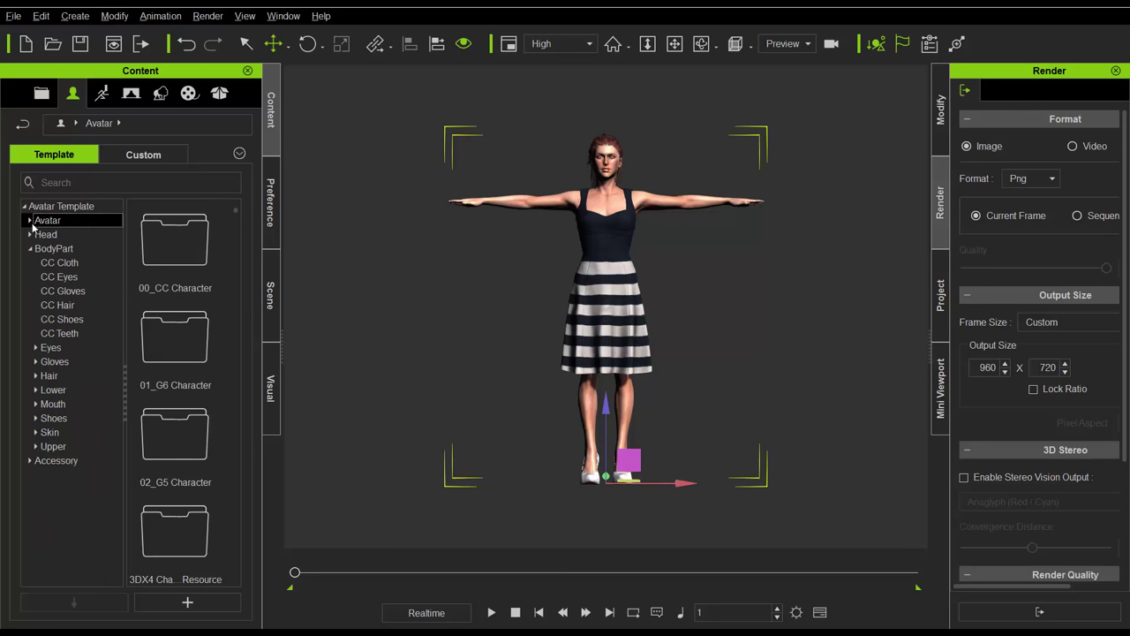
left_click(73, 264)
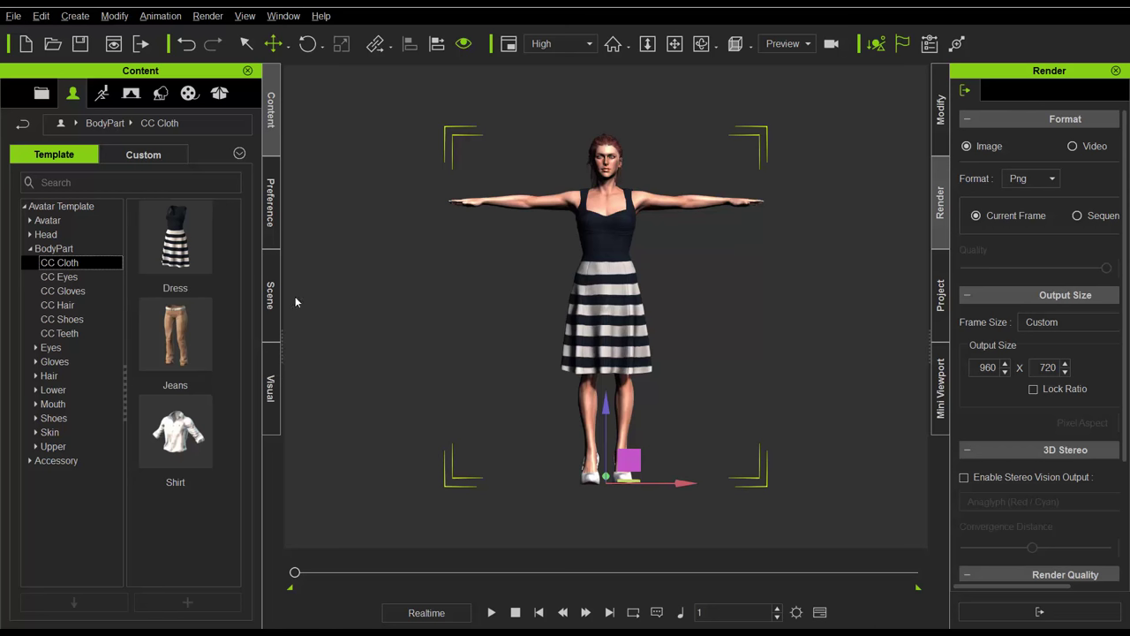
left_click(606, 284)
left_click(131, 93)
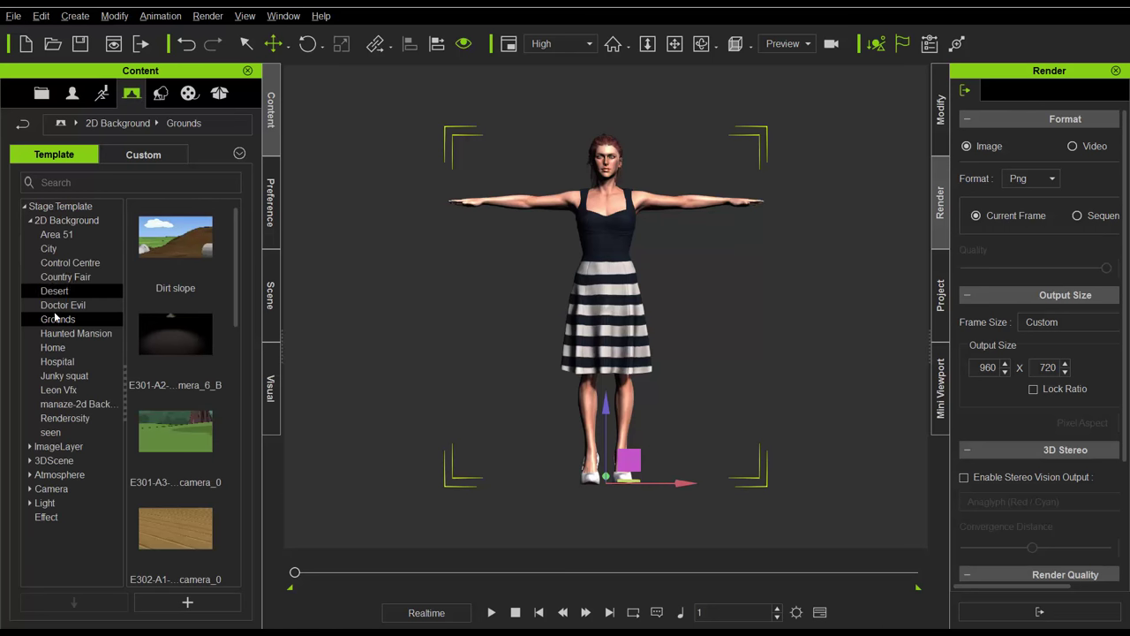
left_click(63, 305)
left_click(56, 234)
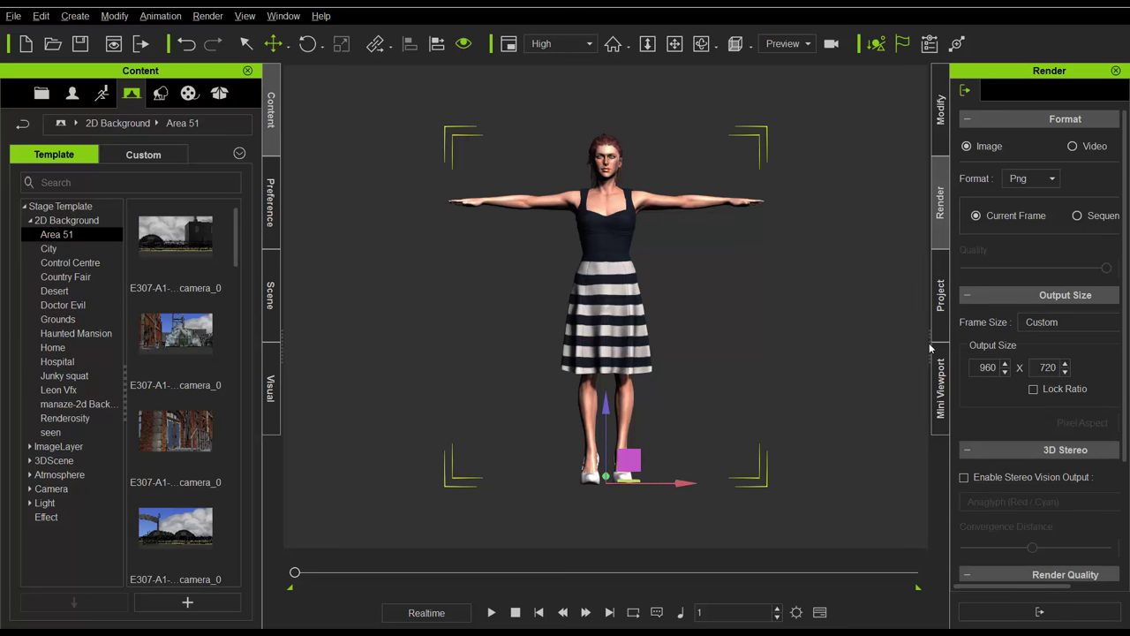
Step: Open the avatar's material settings and pick the Dress material directly from the striped dress
left_click_drag(916, 346, 843, 348)
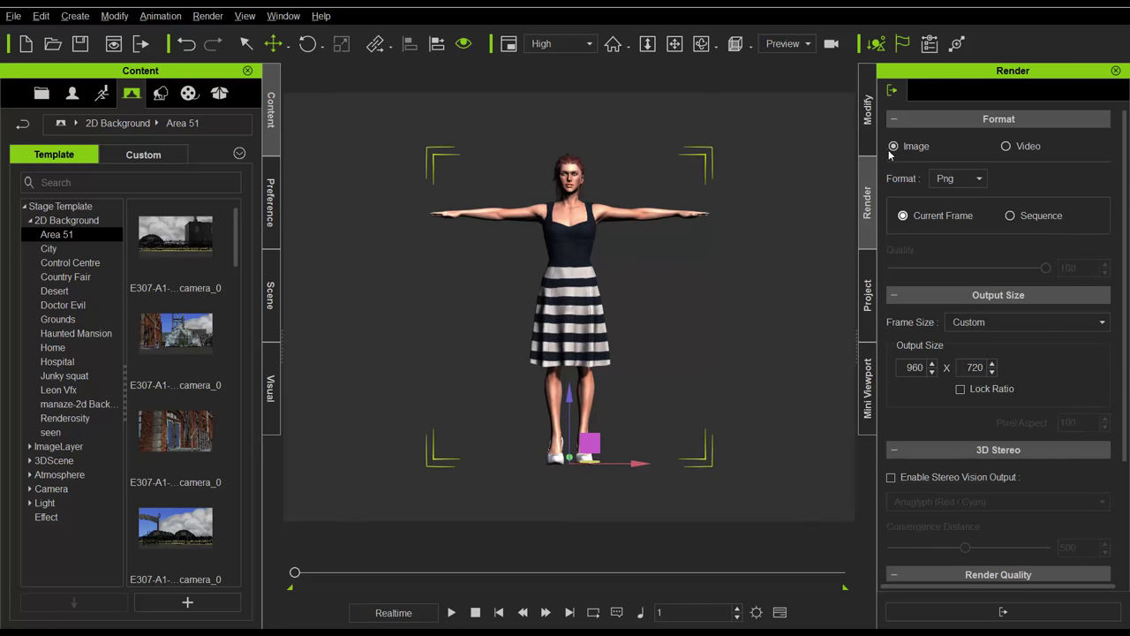
left_click(868, 111)
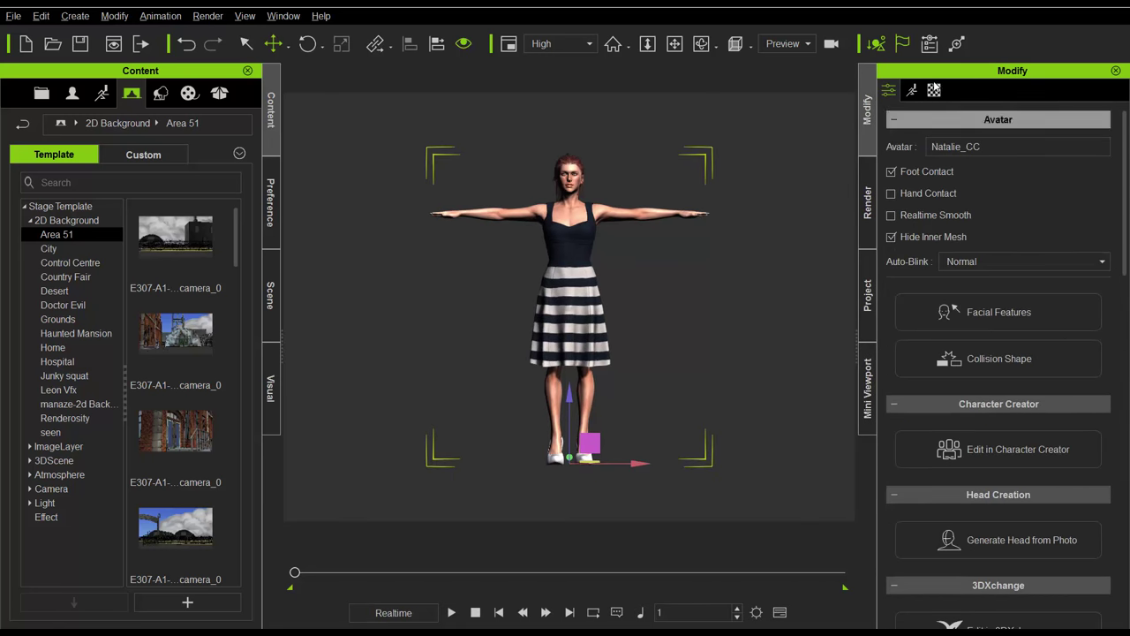
left_click(934, 94)
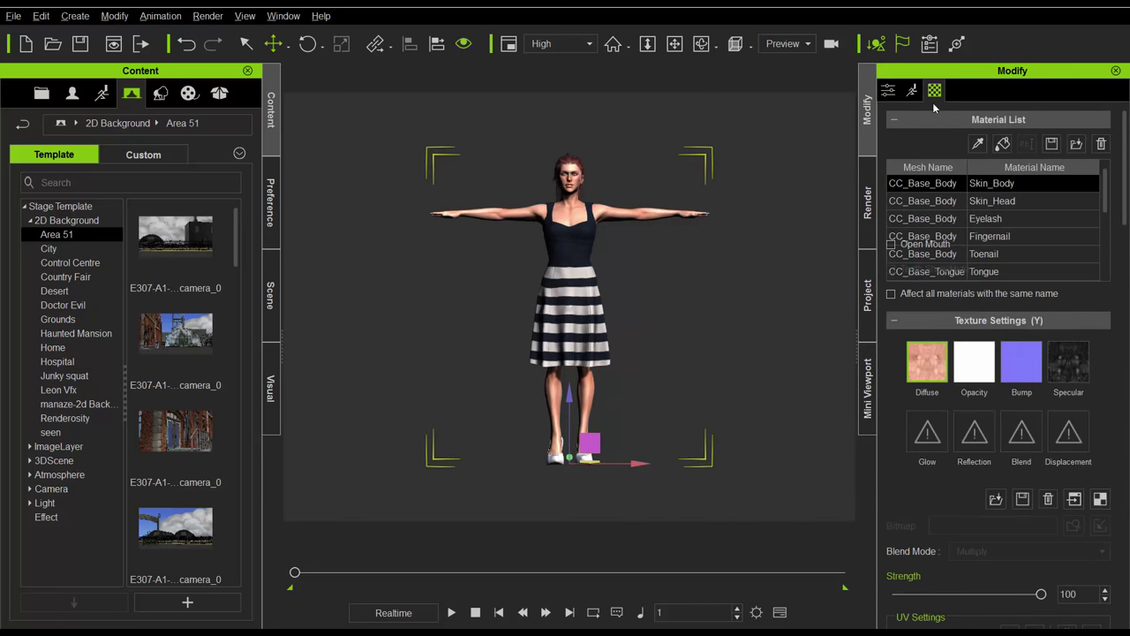
left_click(978, 143)
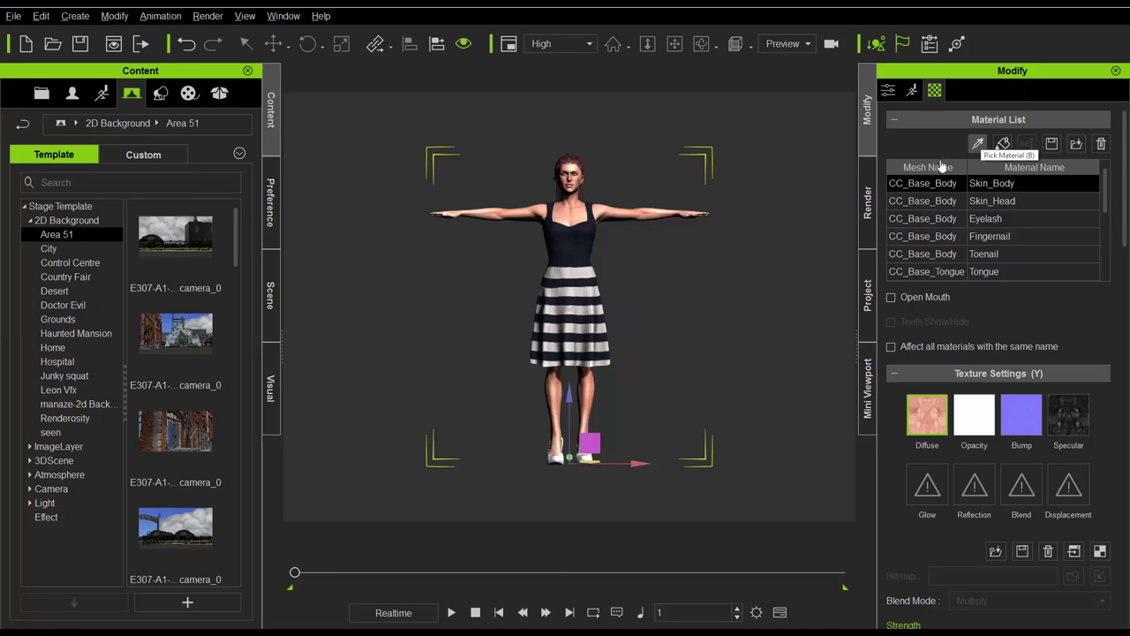
left_click(979, 144)
left_click(567, 314)
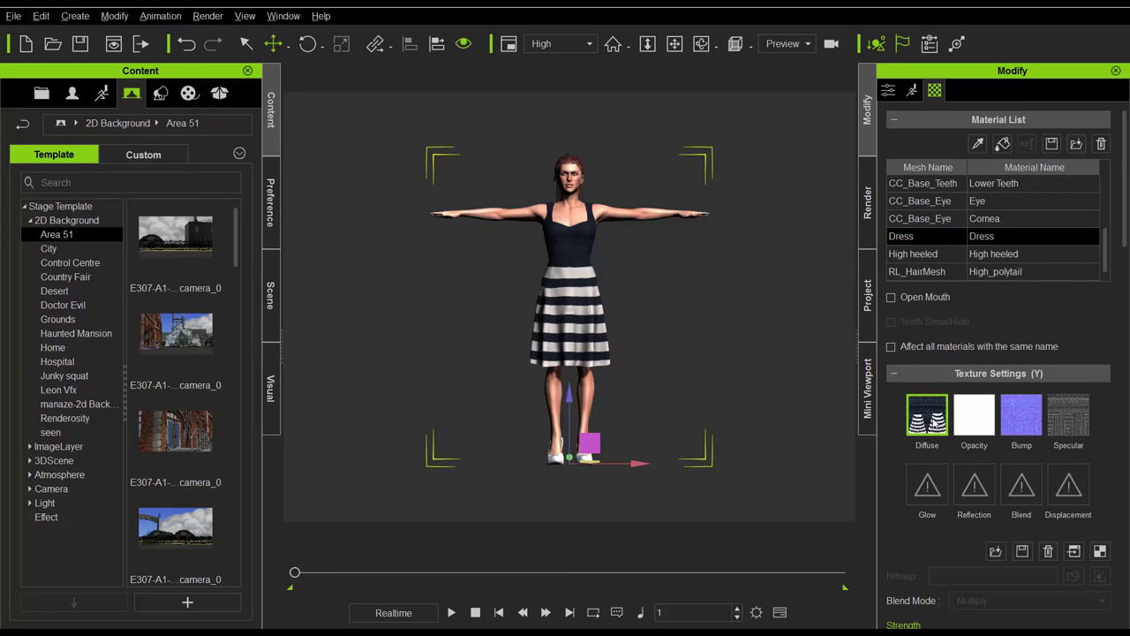
Step: Open the dress's diffuse texture in Photoshop, examine its layout, and close it without editing
left_click(1074, 552)
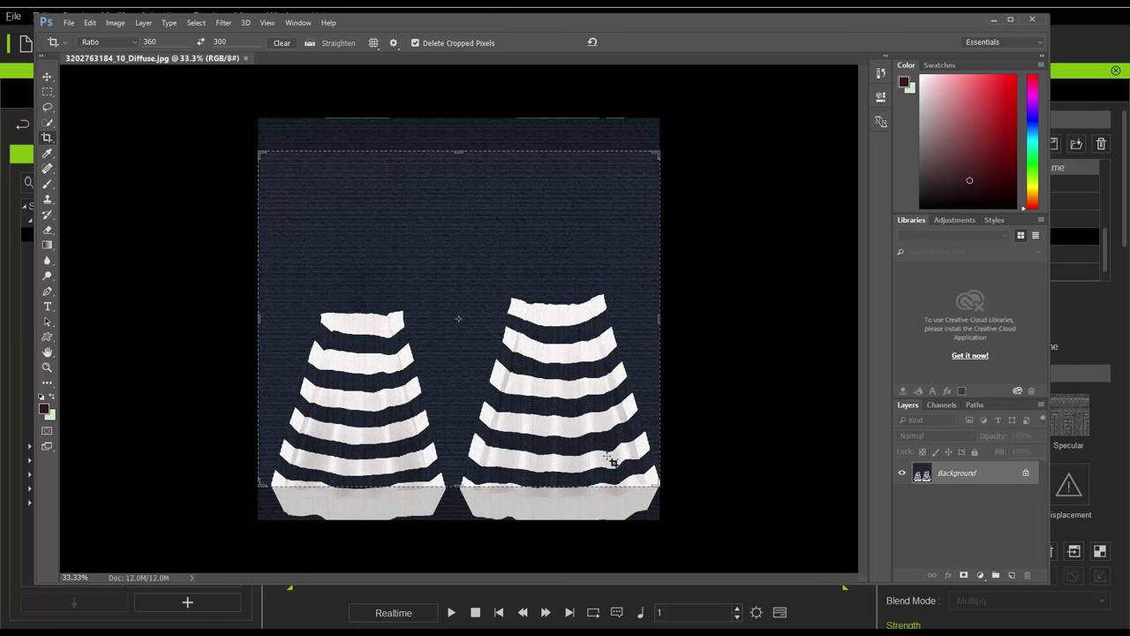
left_click(1033, 19)
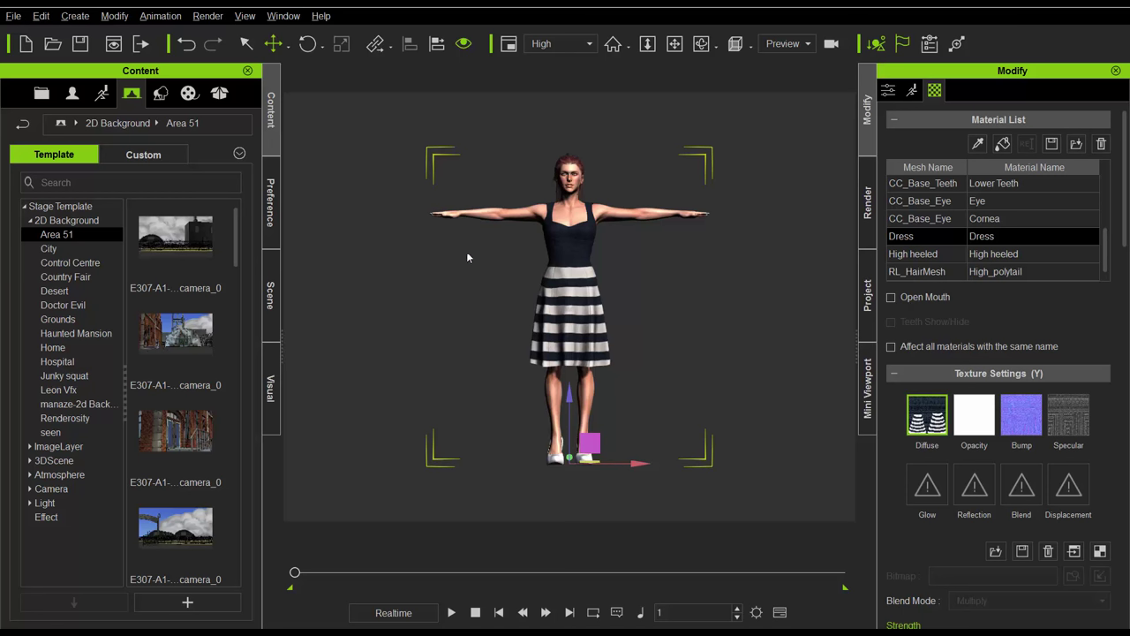
Step: Apply the IMG_0369 image from the Leon Vfx folder of 2D backgrounds as the dress's diffuse texture
left_click(35, 223)
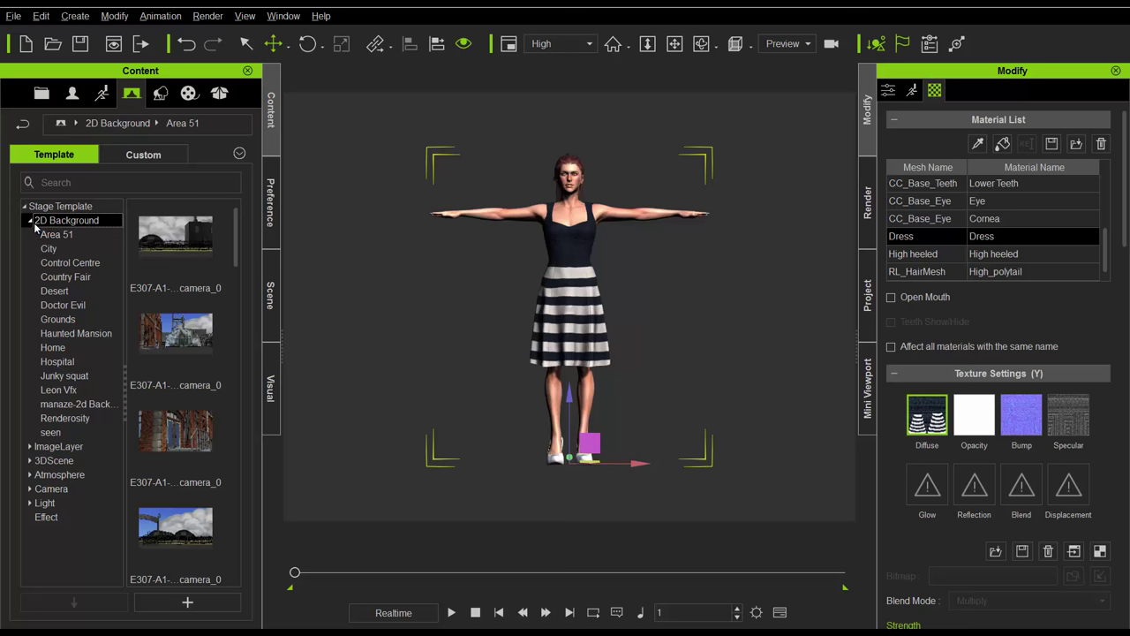
left_click(30, 220)
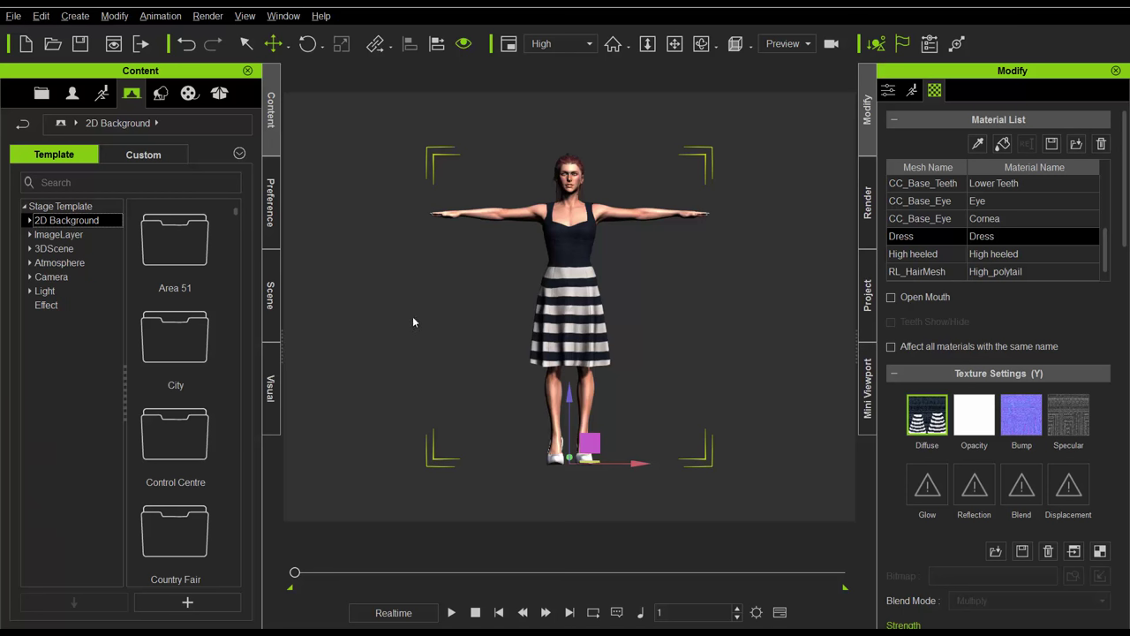
left_click(30, 235)
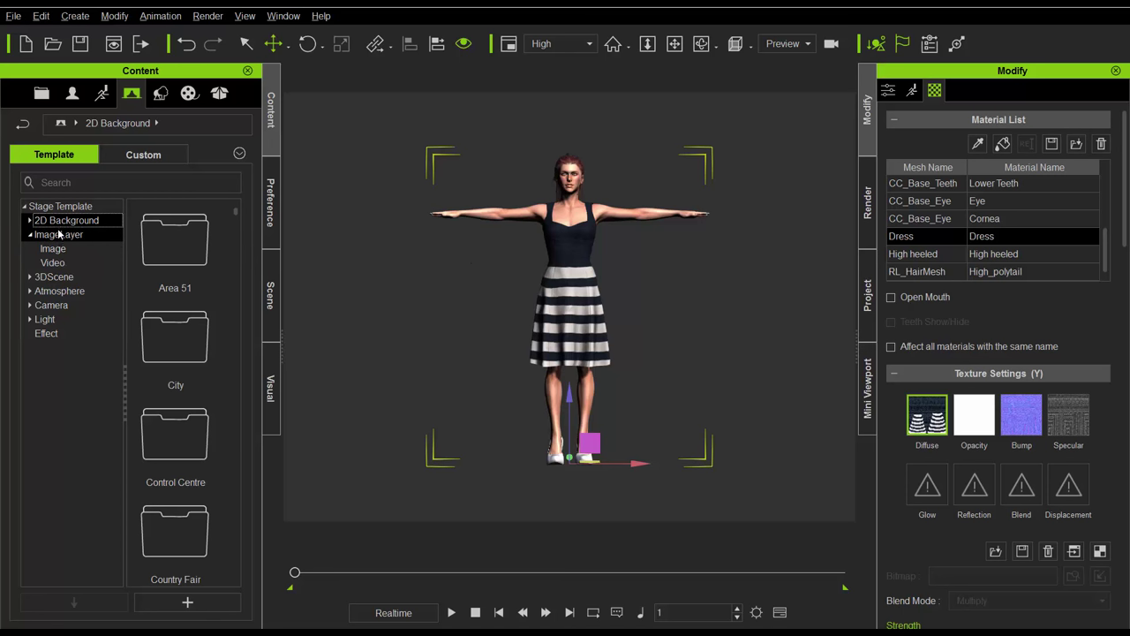
left_click(30, 220)
left_click(50, 432)
left_click(58, 389)
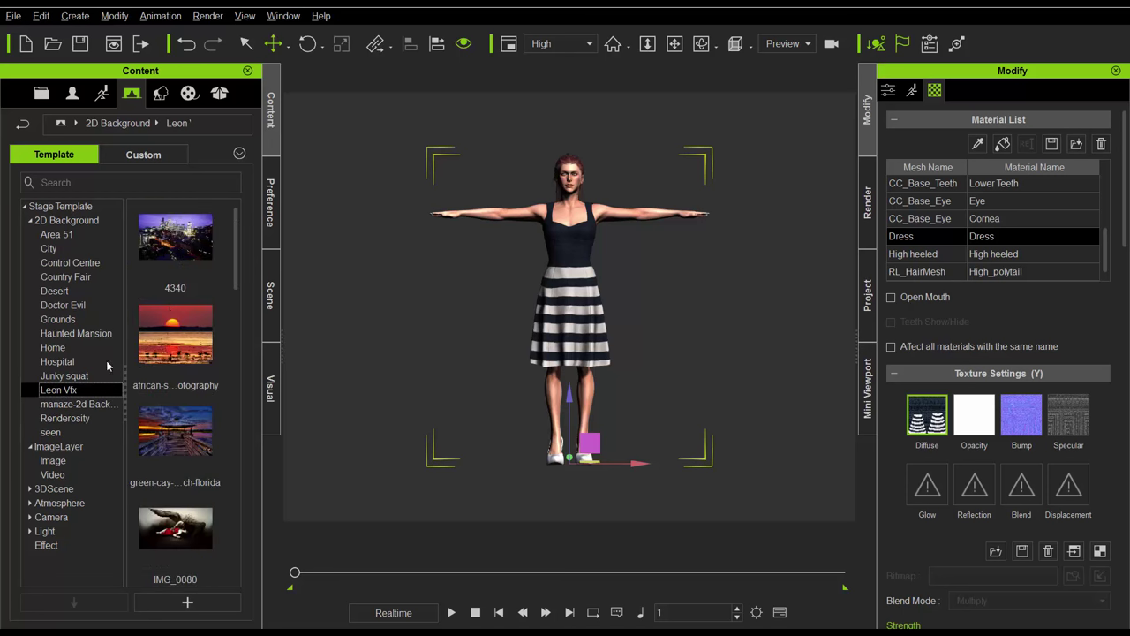
left_click_drag(238, 248, 581, 332)
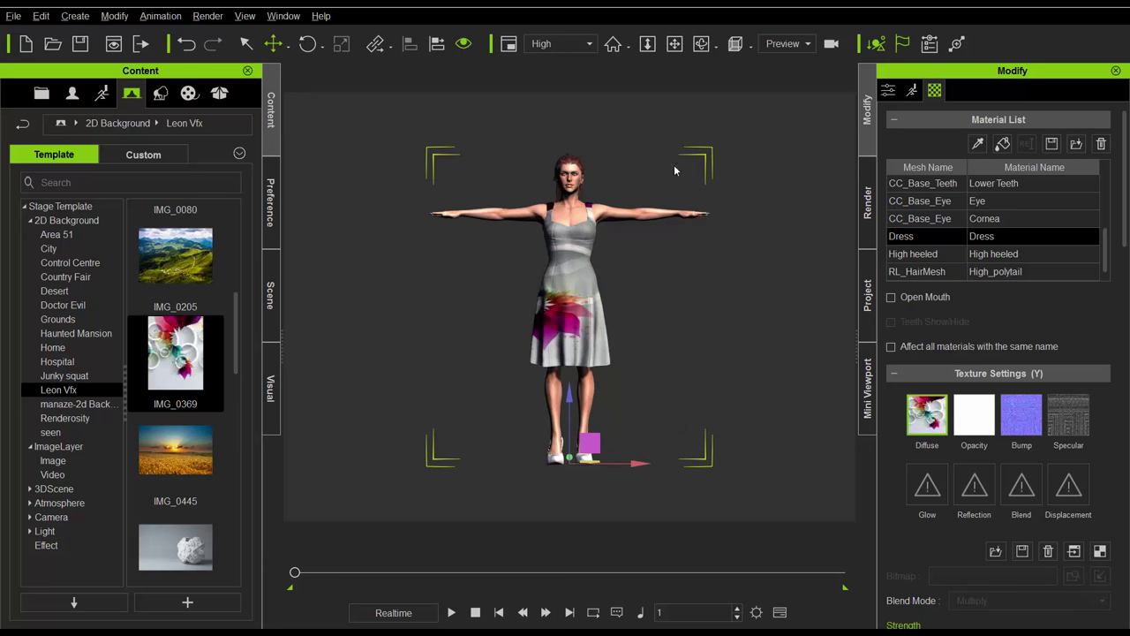
Step: Orbit around the avatar to examine the new texture on the dress
scroll(631, 318, "up", 1)
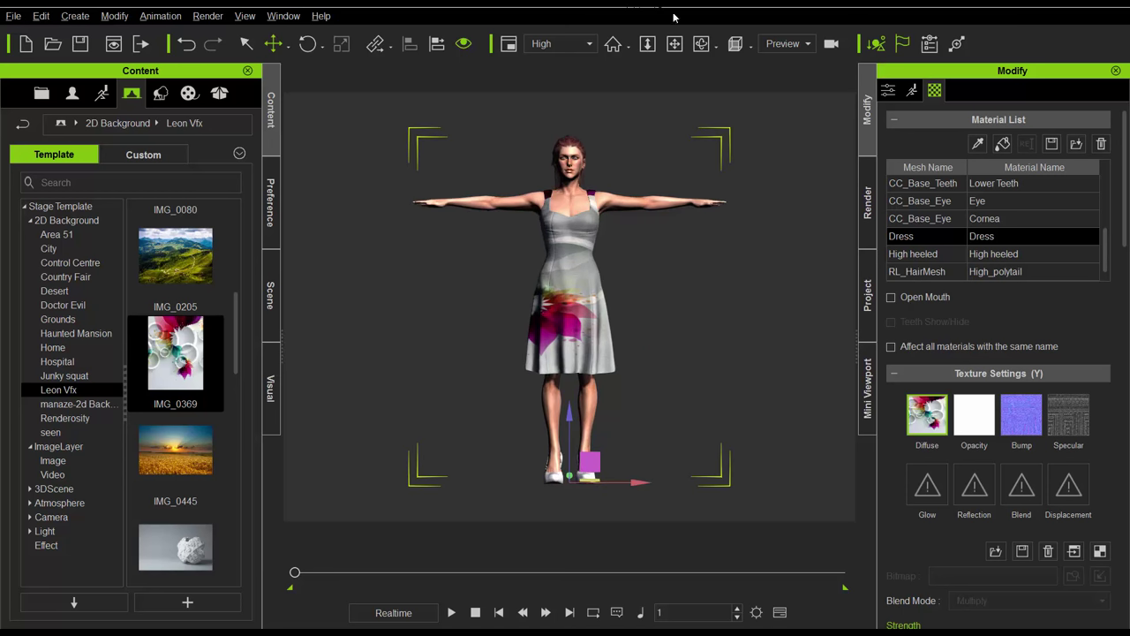
left_click(701, 43)
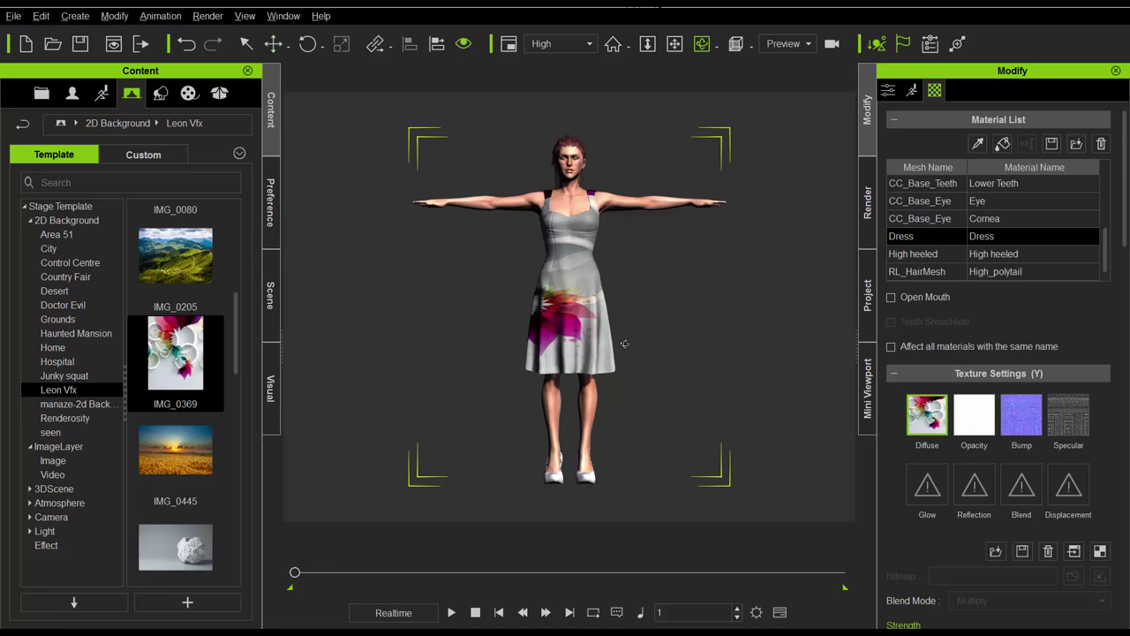
left_click_drag(486, 353, 147, 339)
key("f")
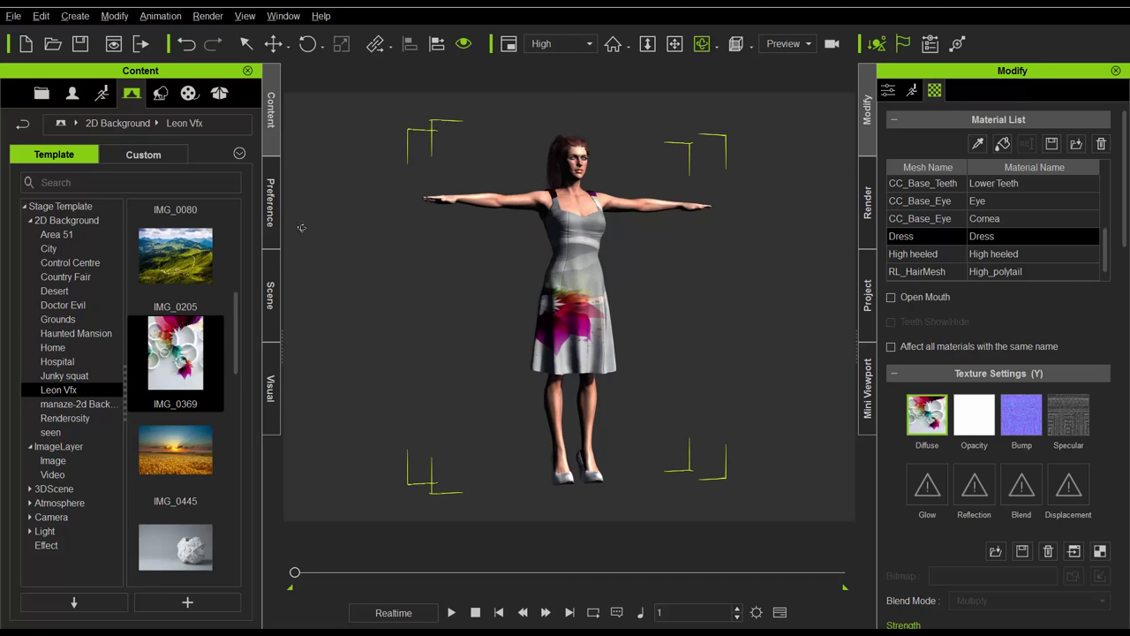
left_click(272, 205)
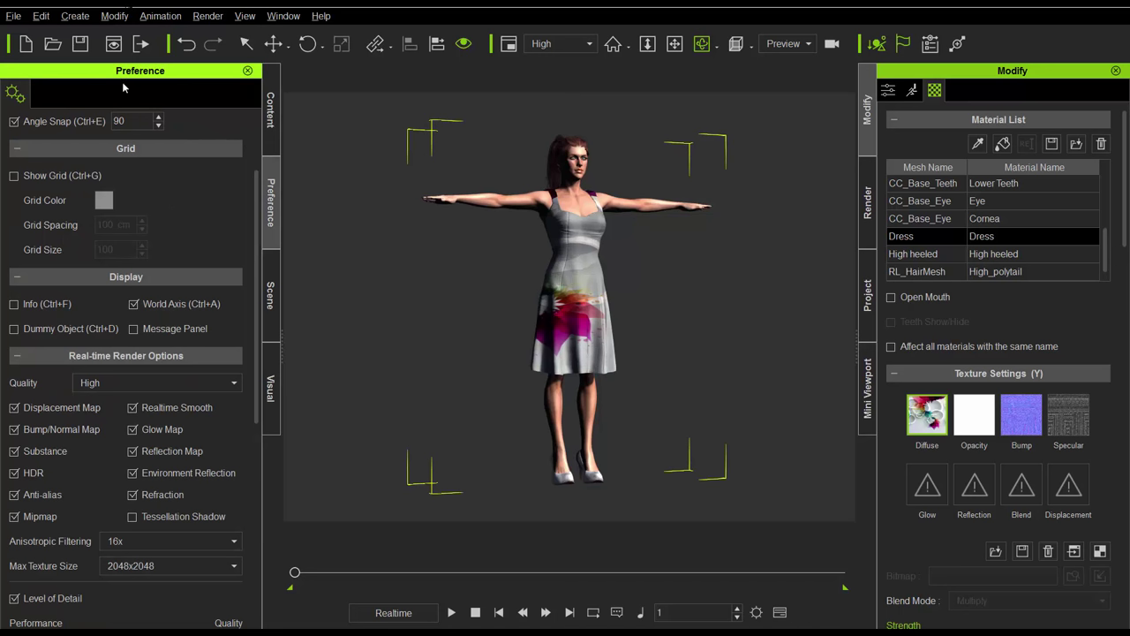
left_click(271, 106)
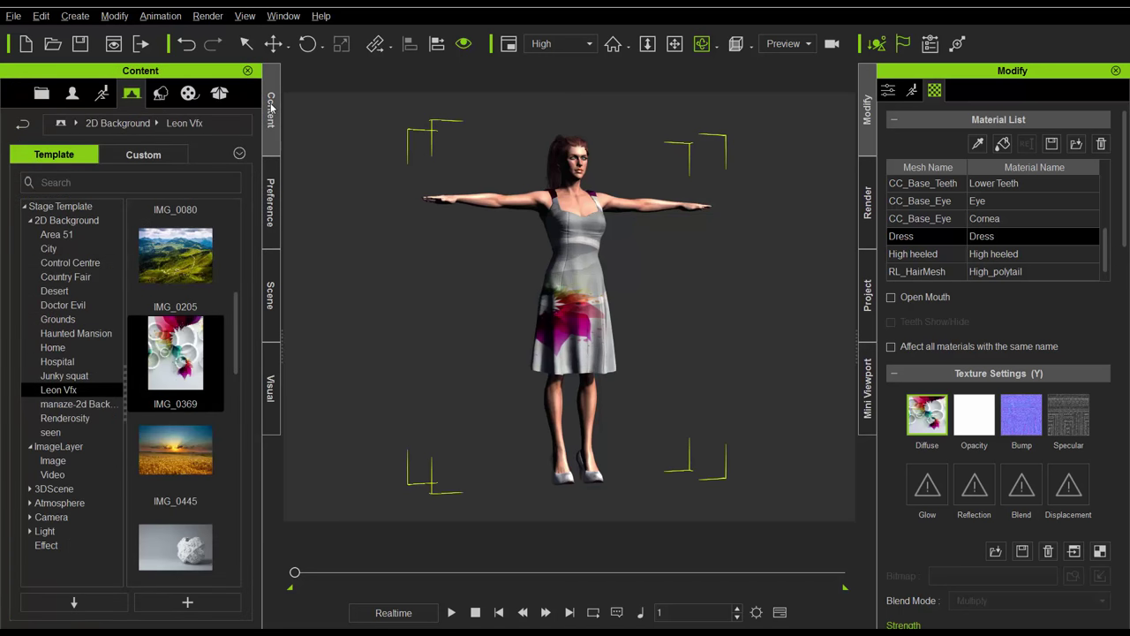
Step: Apply the Stand talk motion from the 02_G6 Motion_Heidi Perform folder to the avatar and preview the playback
left_click(102, 94)
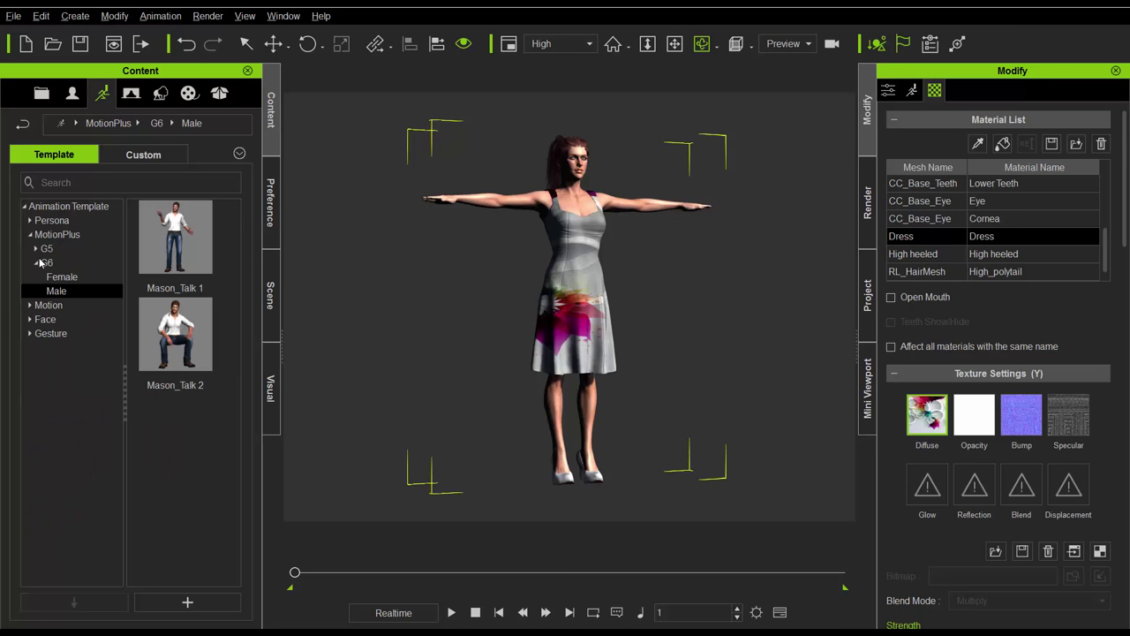
left_click(66, 277)
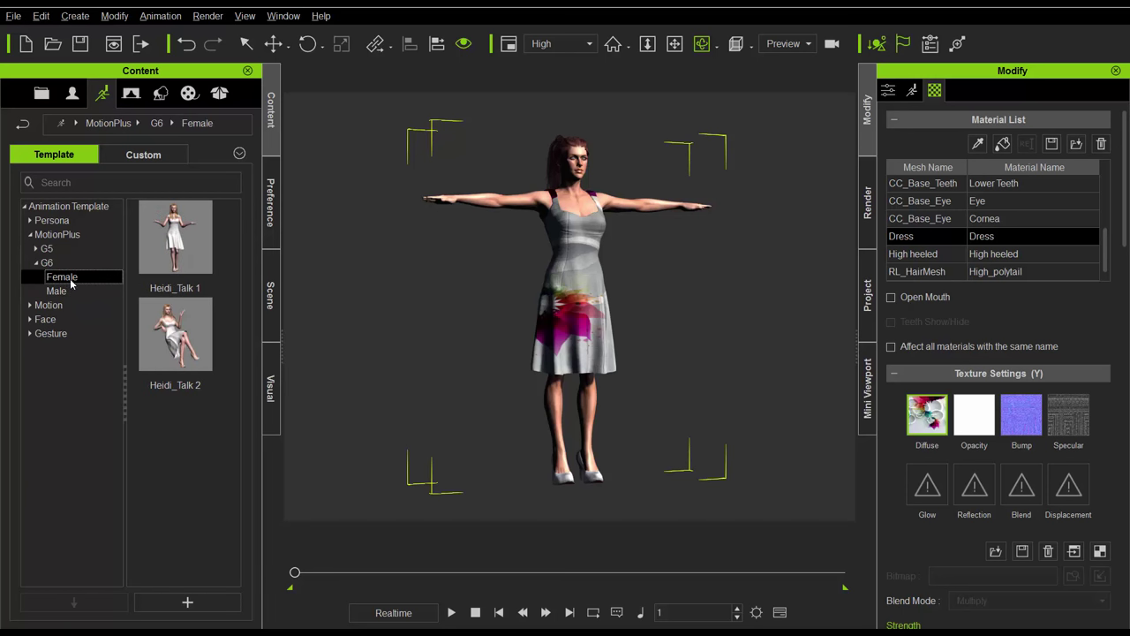
left_click(30, 305)
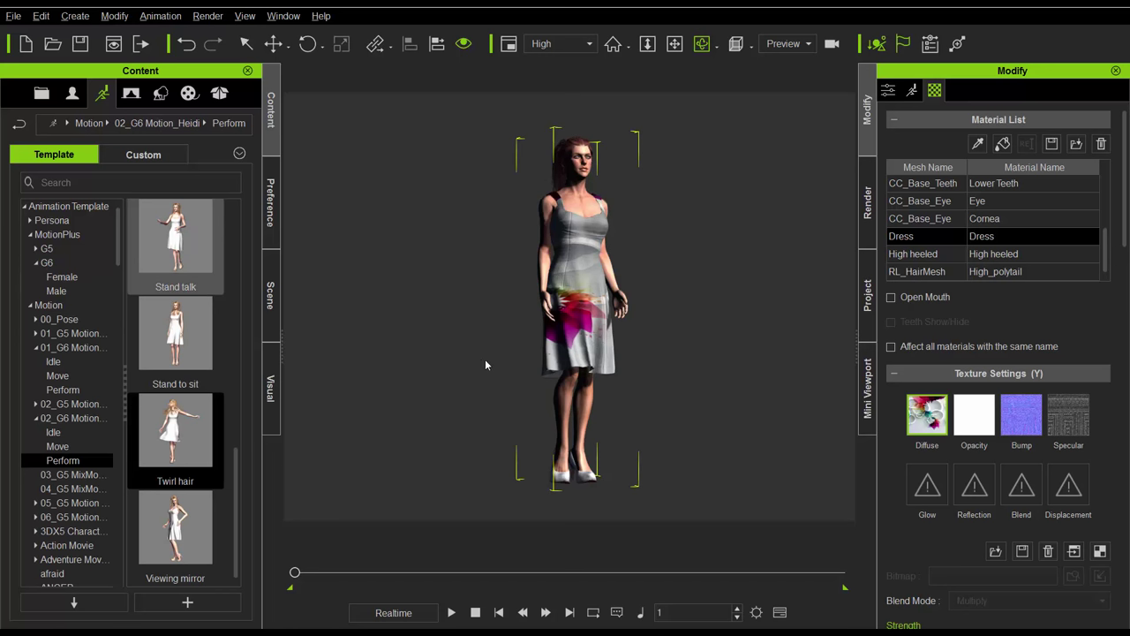
left_click_drag(568, 364, 567, 364)
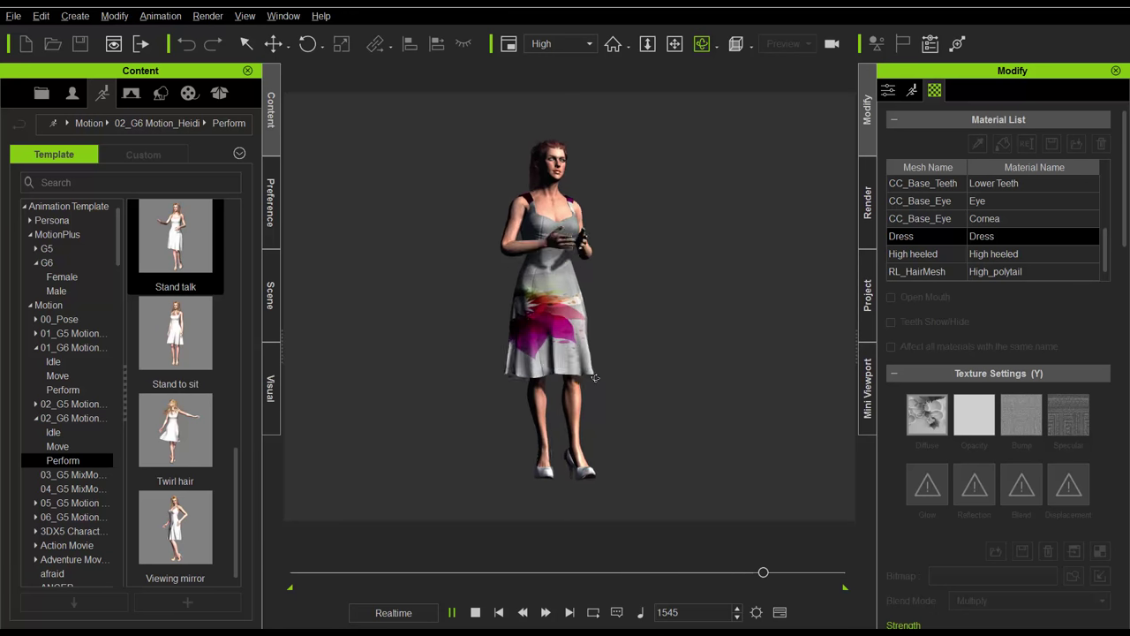
key("space")
left_click(601, 424)
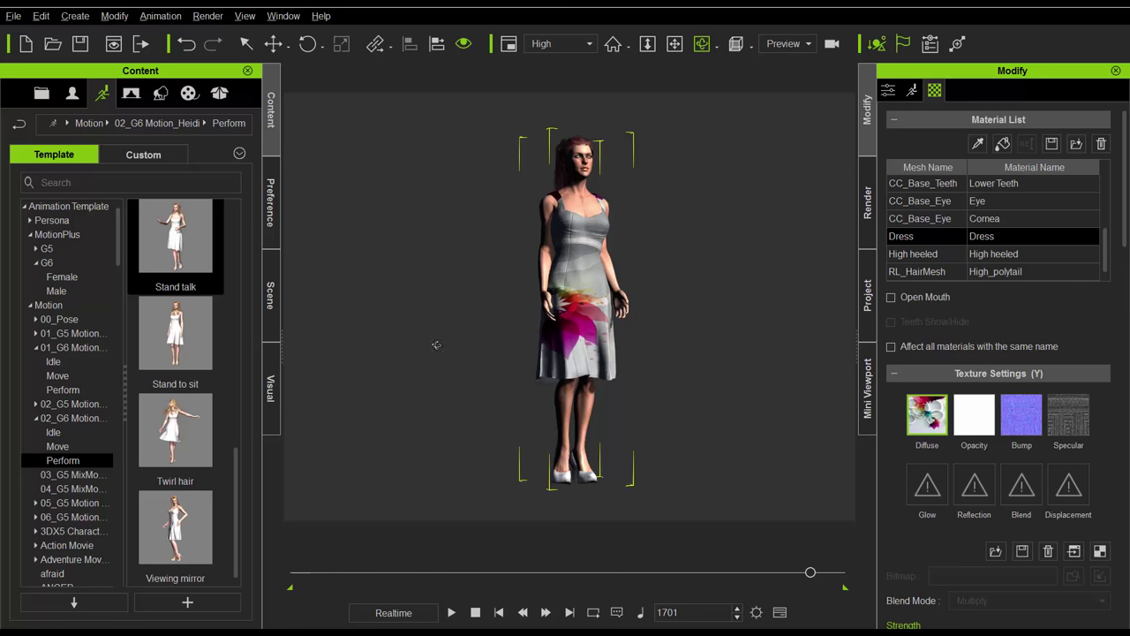
Step: Inspect the textured dress up close from the front, side and back of the posed avatar
scroll(608, 394, "up", 2)
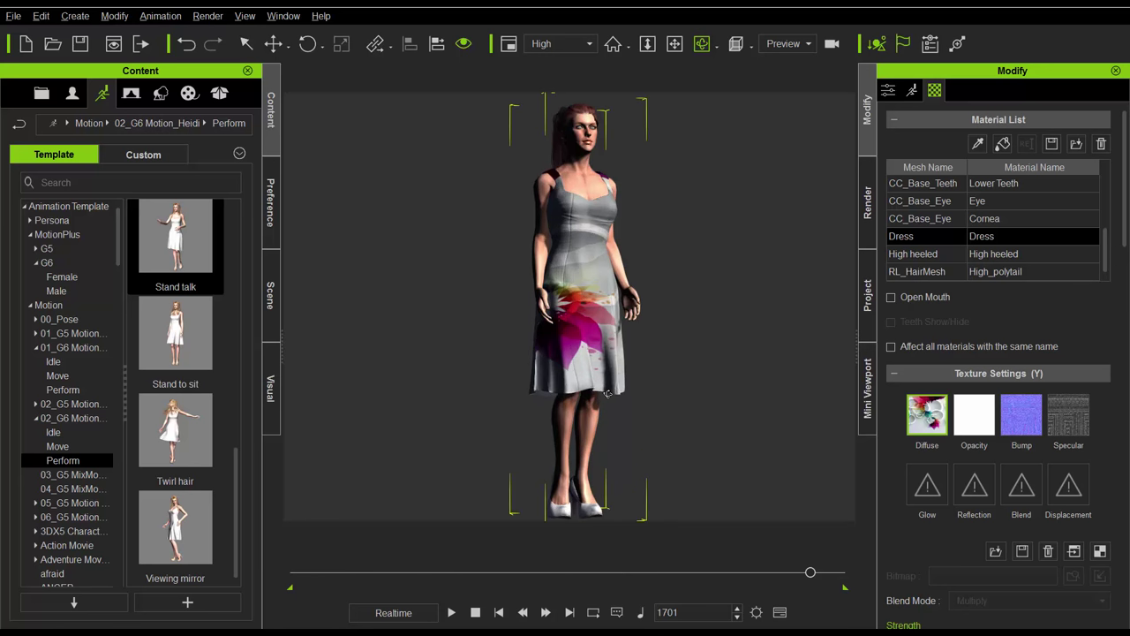
right_click_drag(574, 400, 345, 411)
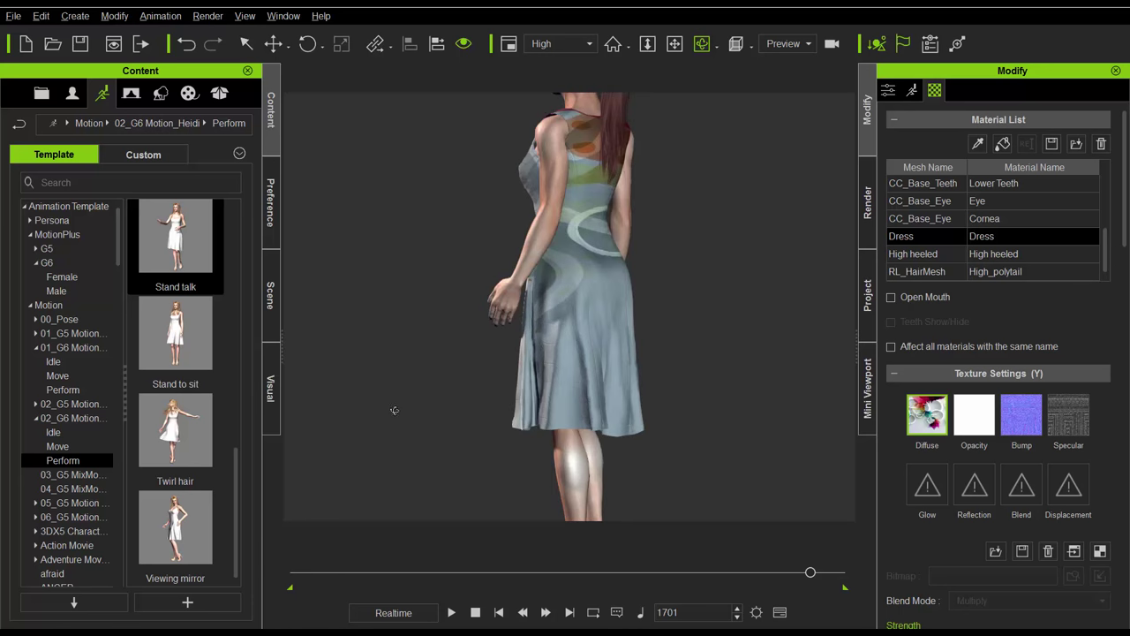
key("f")
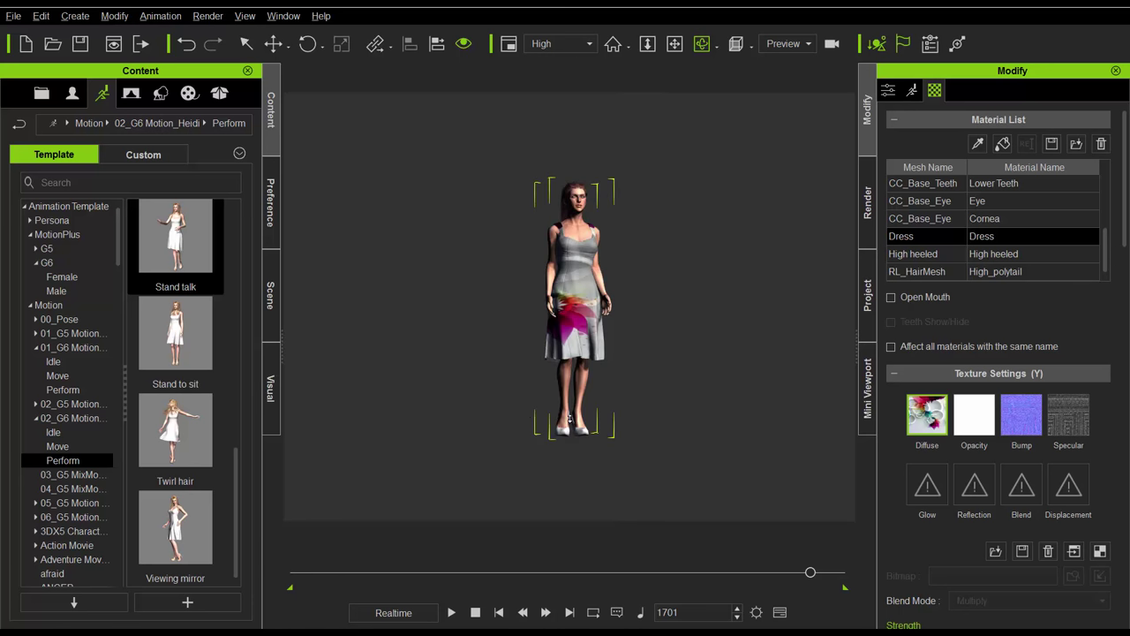
right_click_drag(425, 409, 429, 407)
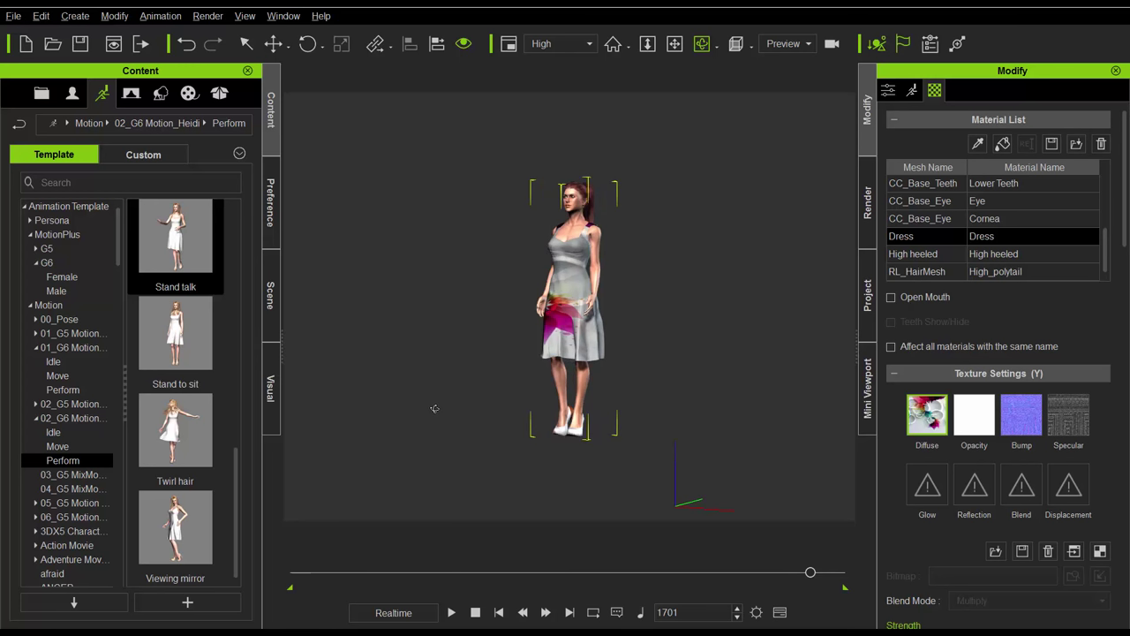
scroll(561, 408, "up", 3)
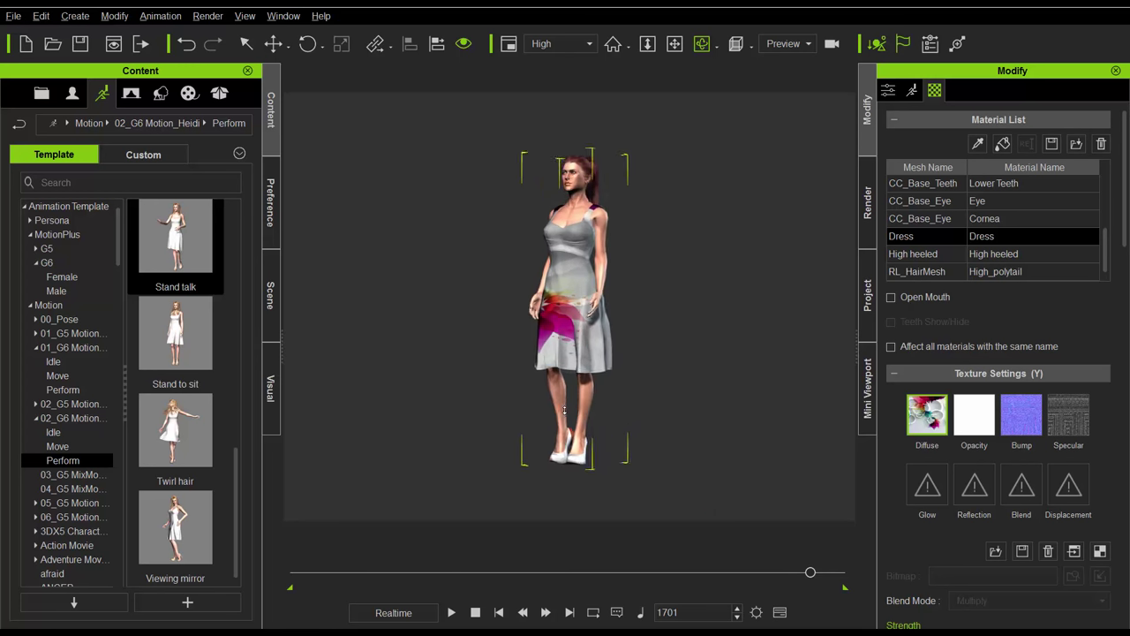